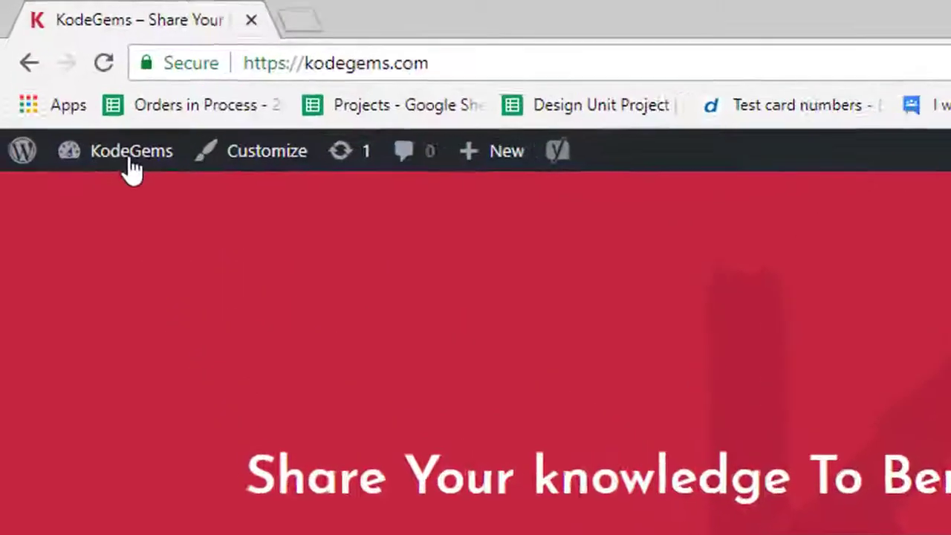
Go from the KodeGems site to its WordPress dashboard and open the page for adding new plugins
{"action": "mouse_move", "coordinate": [143, 182]}
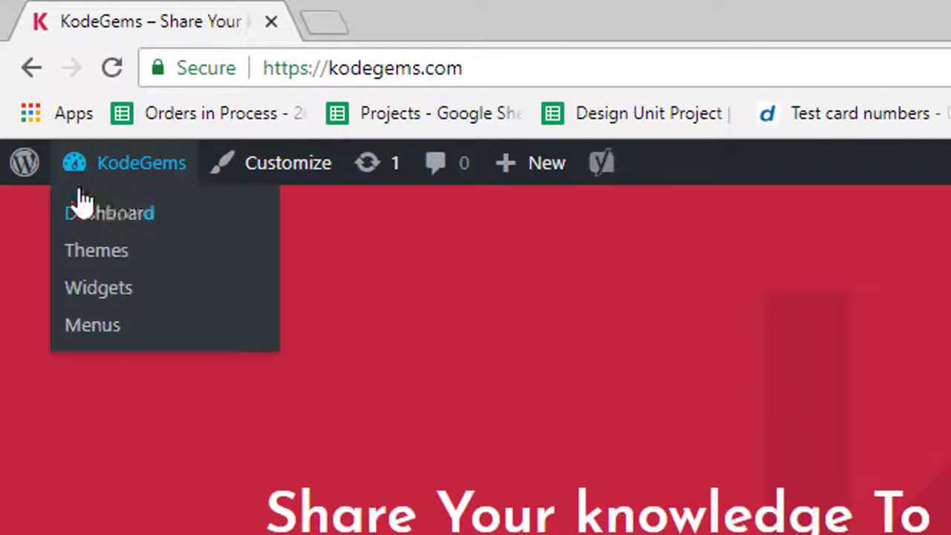
{"action": "left_click", "coordinate": [123, 219]}
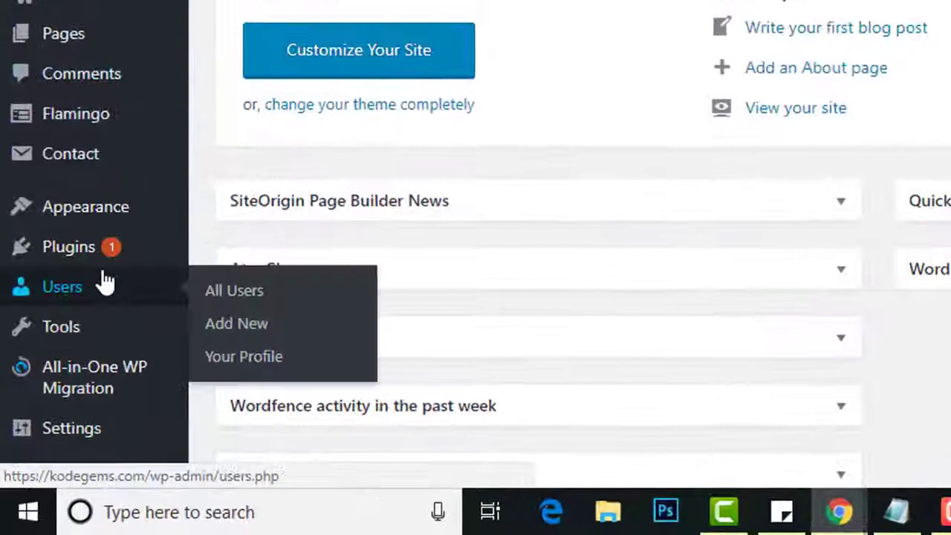
{"action": "mouse_move", "coordinate": [115, 298]}
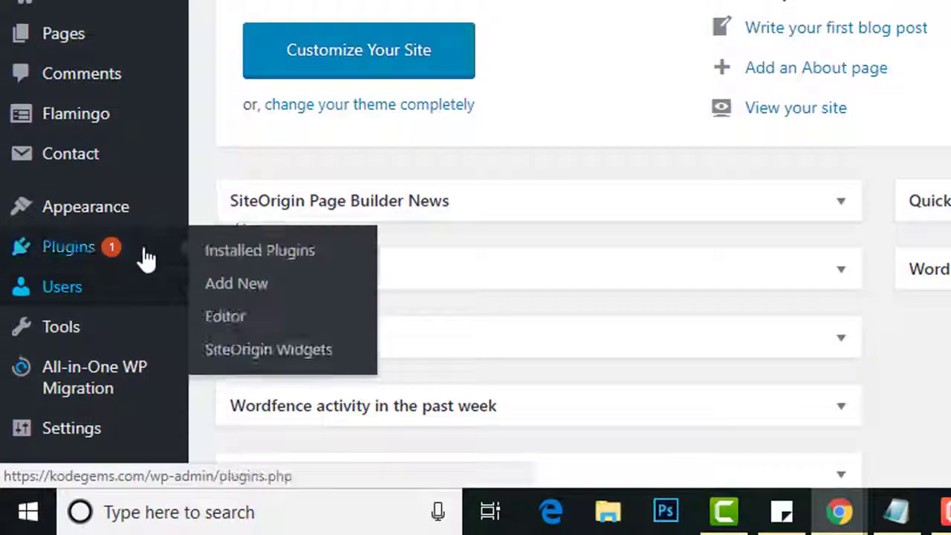
{"action": "left_click", "coordinate": [236, 285]}
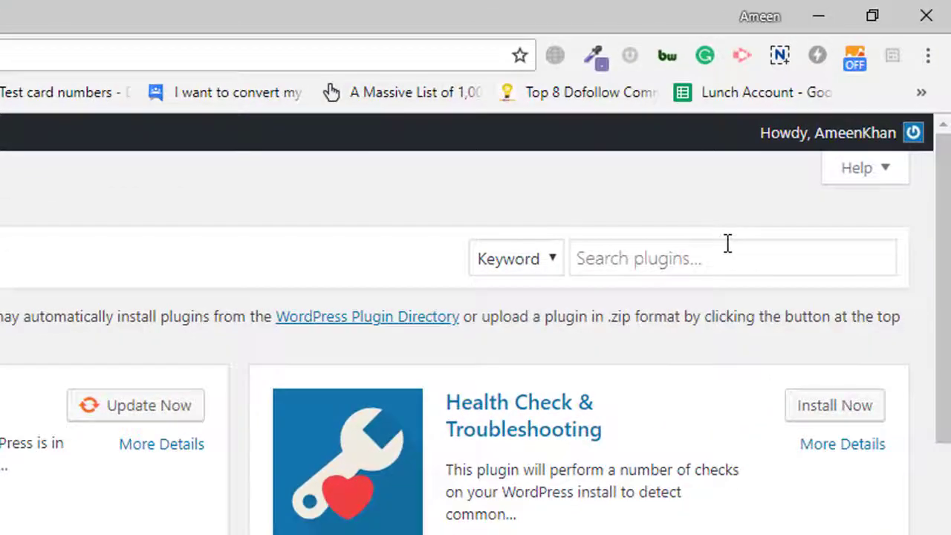
Search the plugins for "coming soon", and install and activate Coming Soon Page & Maintenance Mode by SeedProd
{"action": "left_click", "coordinate": [818, 145]}
{"action": "type", "text": "coming so"}
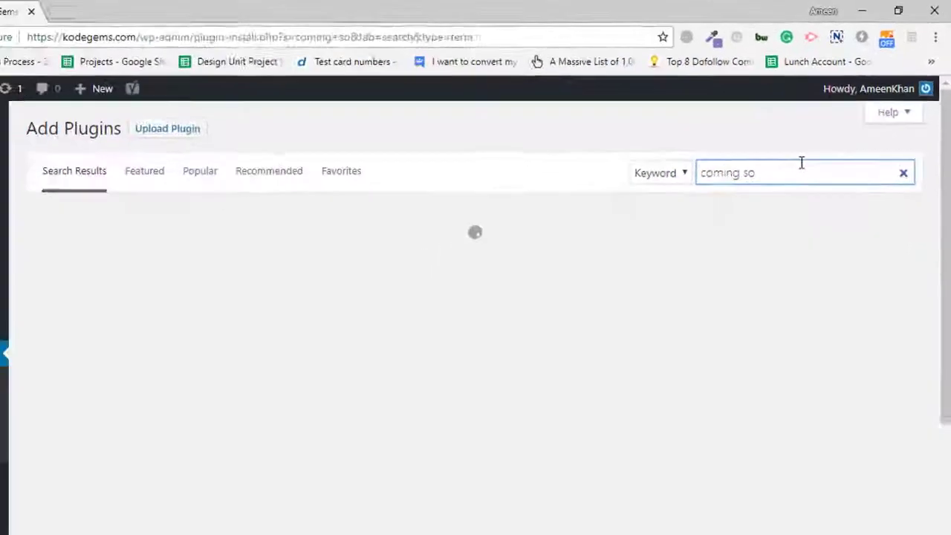
{"action": "type", "text": "on"}
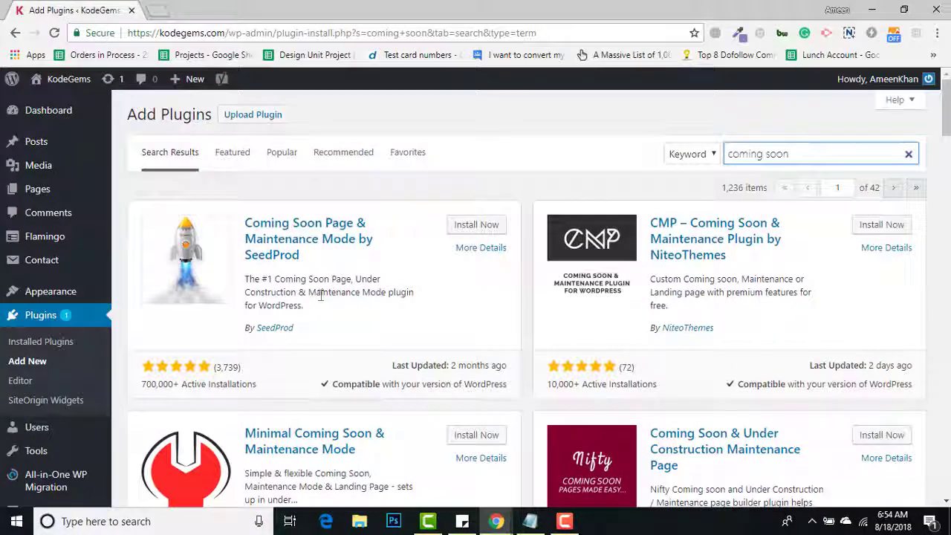
{"action": "left_click", "coordinate": [479, 225]}
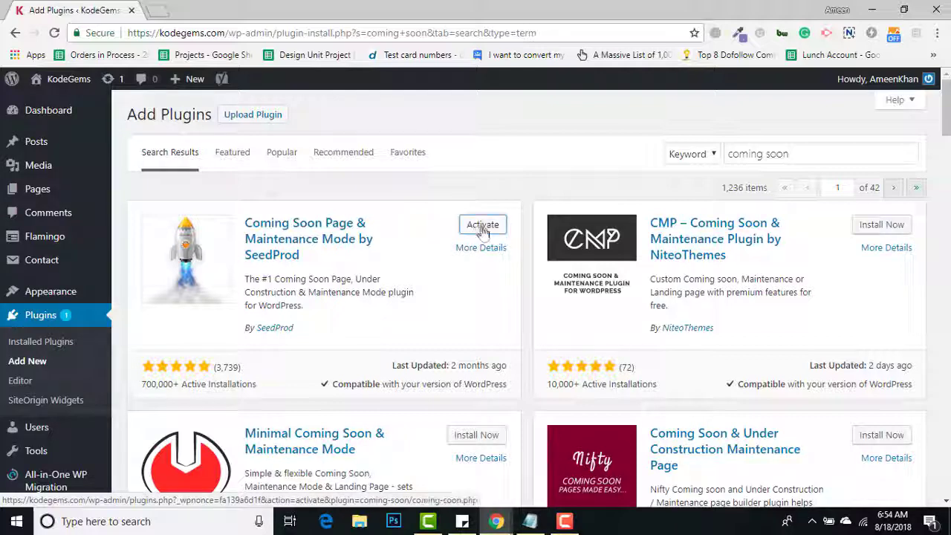
{"action": "left_click", "coordinate": [482, 229]}
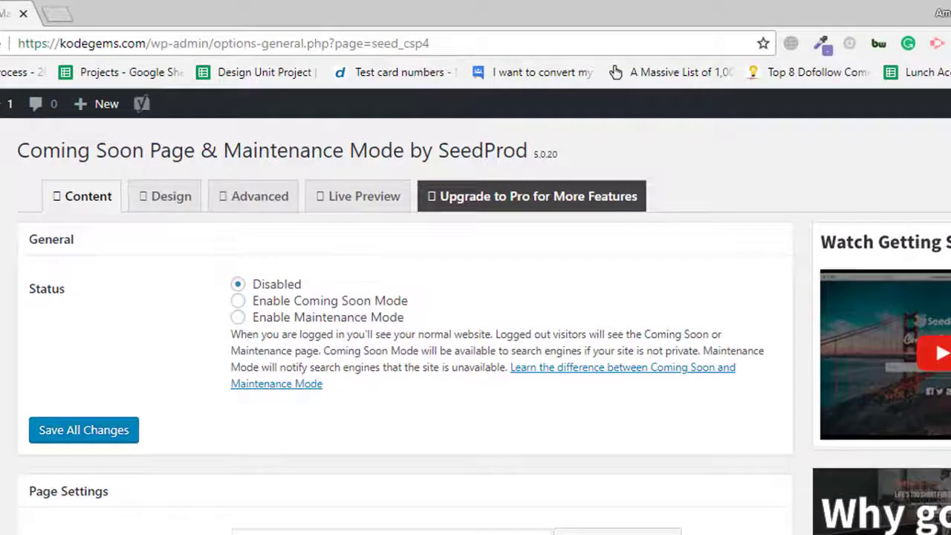
Set the plugin's status to Enable Coming Soon Mode in its general content settings
{"action": "scroll", "coordinate": [665, 254], "scroll_direction": "down", "scroll_amount": 5}
{"action": "scroll", "coordinate": [483, 326], "scroll_direction": "up", "scroll_amount": 5}
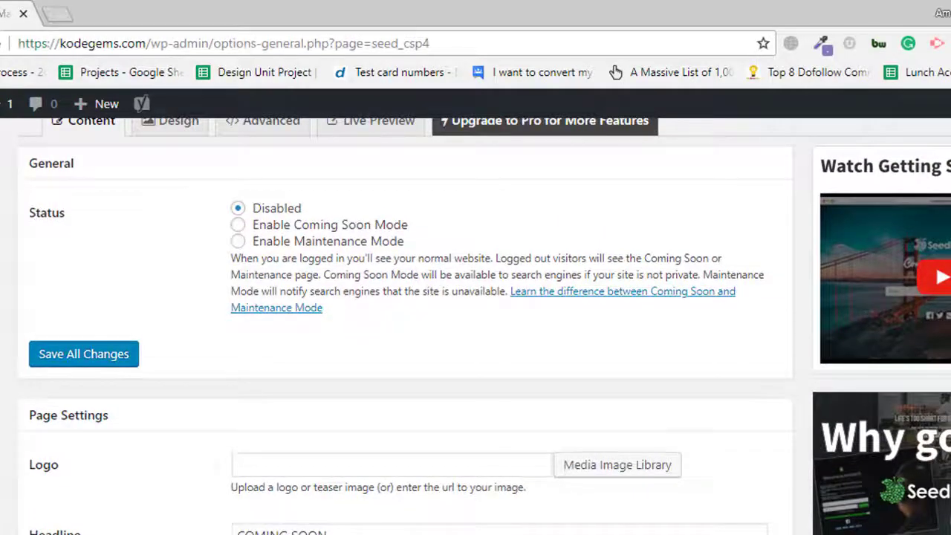
{"action": "scroll", "coordinate": [483, 327], "scroll_direction": "up", "scroll_amount": 1}
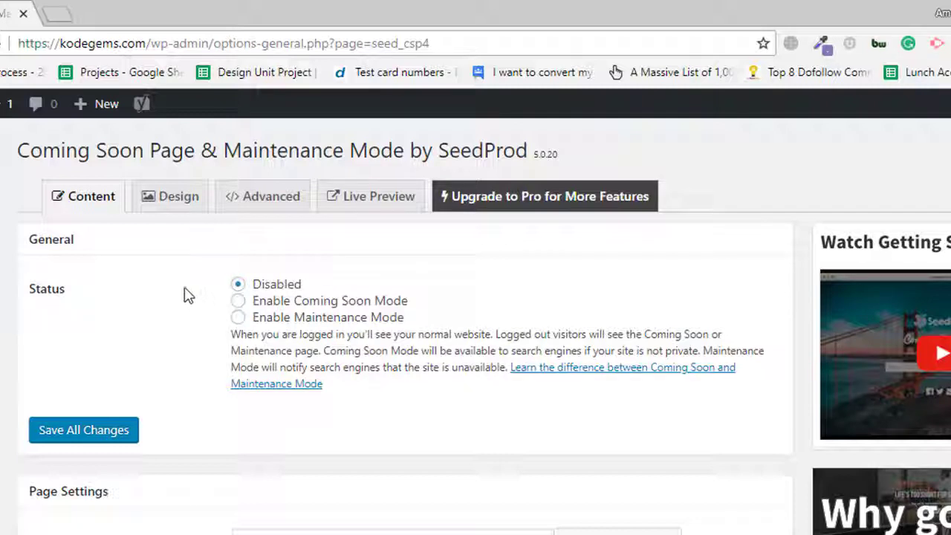
{"action": "left_click", "coordinate": [239, 301]}
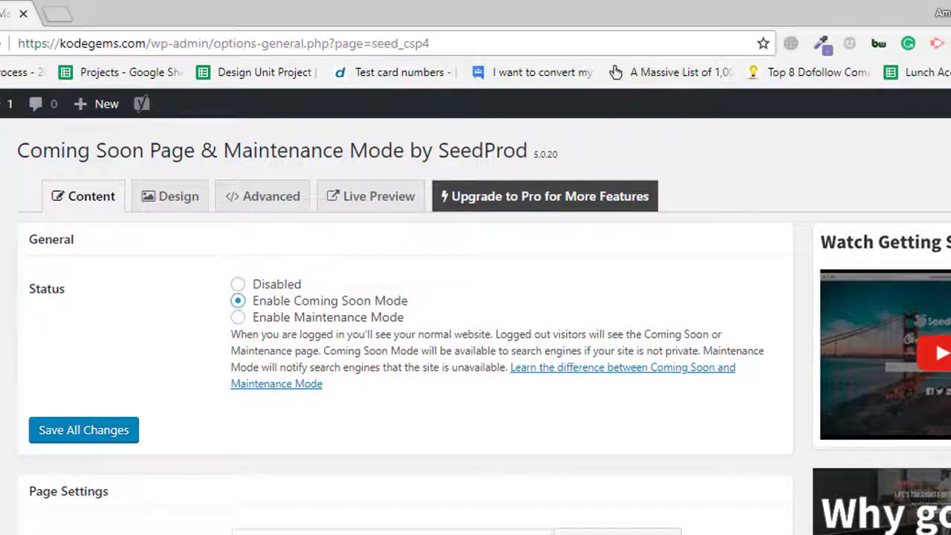
Examine the content settings for logo, headline, message, SeedProd credit, favicon, SEO title, meta description and analytics code
{"action": "scroll", "coordinate": [405, 327], "scroll_direction": "down", "scroll_amount": 3}
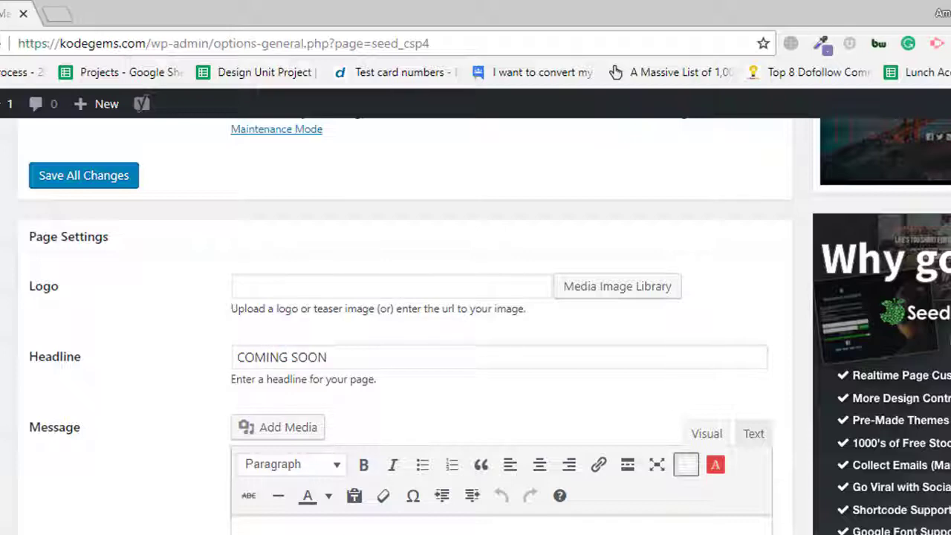
{"action": "scroll", "coordinate": [475, 327], "scroll_direction": "down", "scroll_amount": 6}
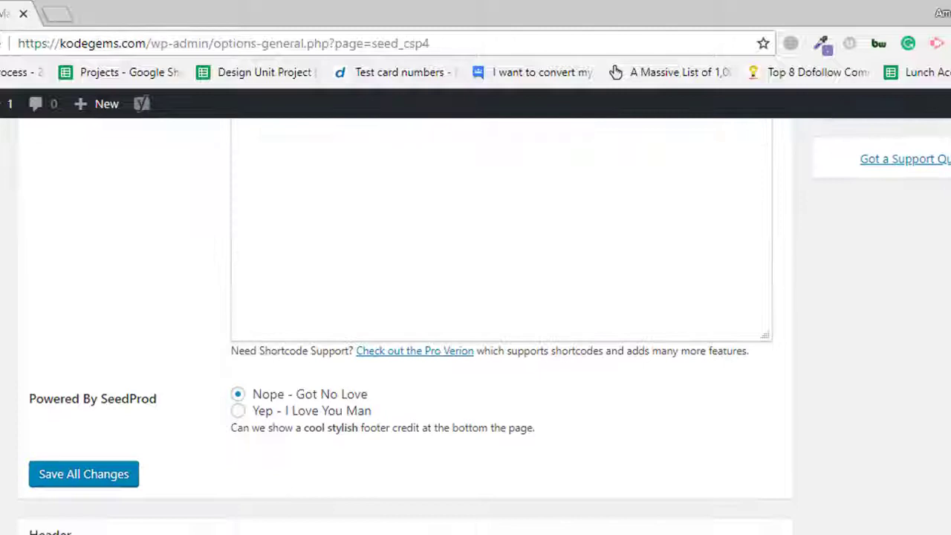
{"action": "scroll", "coordinate": [476, 327], "scroll_direction": "down", "scroll_amount": 1}
{"action": "scroll", "coordinate": [475, 327], "scroll_direction": "down", "scroll_amount": 1}
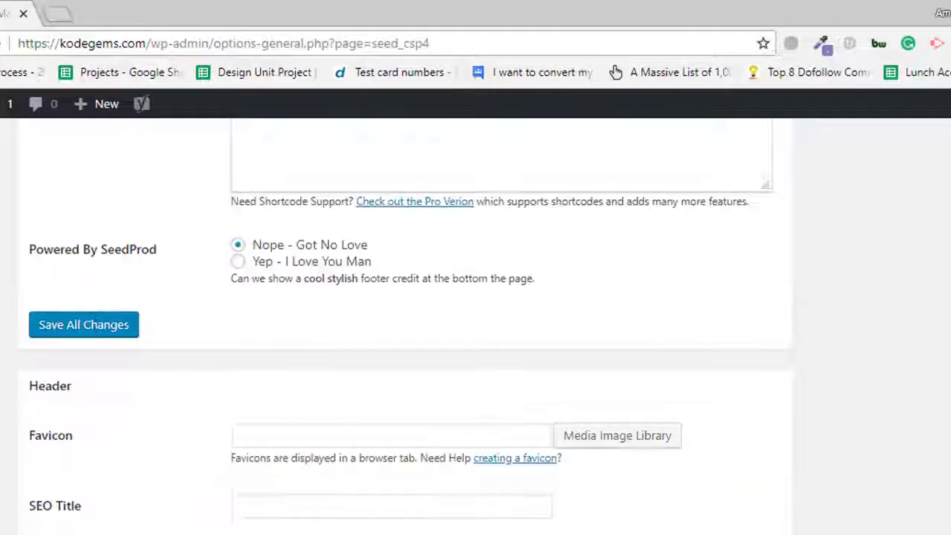
{"action": "scroll", "coordinate": [475, 327], "scroll_direction": "down", "scroll_amount": 2}
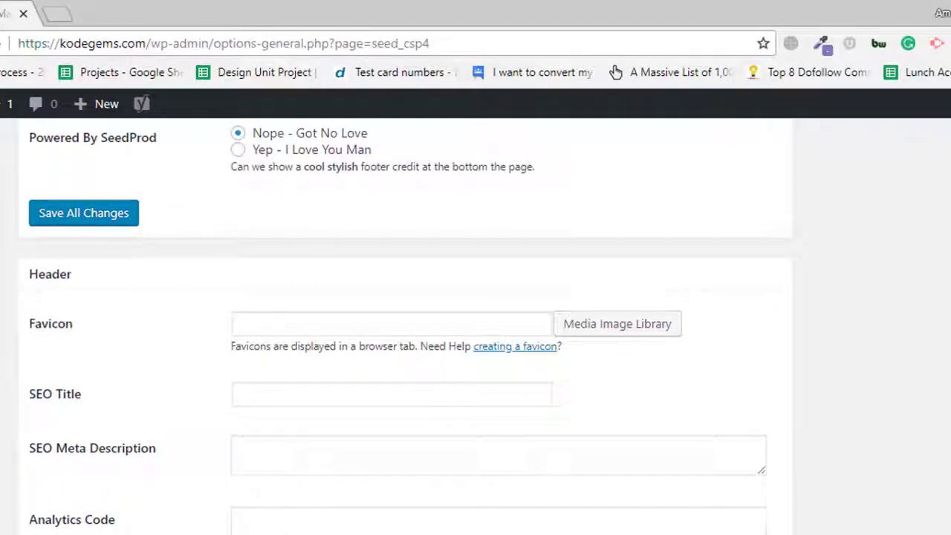
{"action": "scroll", "coordinate": [476, 327], "scroll_direction": "up", "scroll_amount": 7}
{"action": "scroll", "coordinate": [476, 327], "scroll_direction": "down", "scroll_amount": 6}
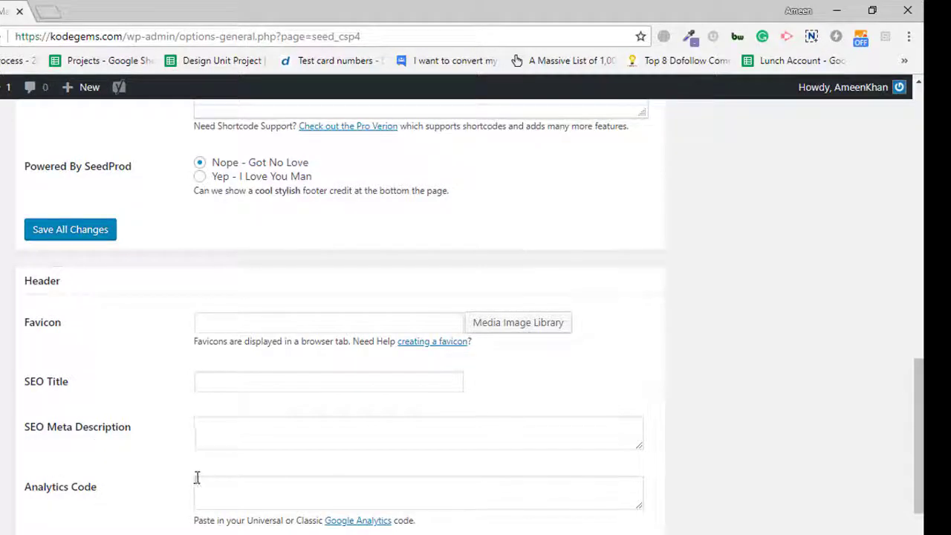
{"action": "scroll", "coordinate": [920, 427], "scroll_direction": "up", "scroll_amount": 10}
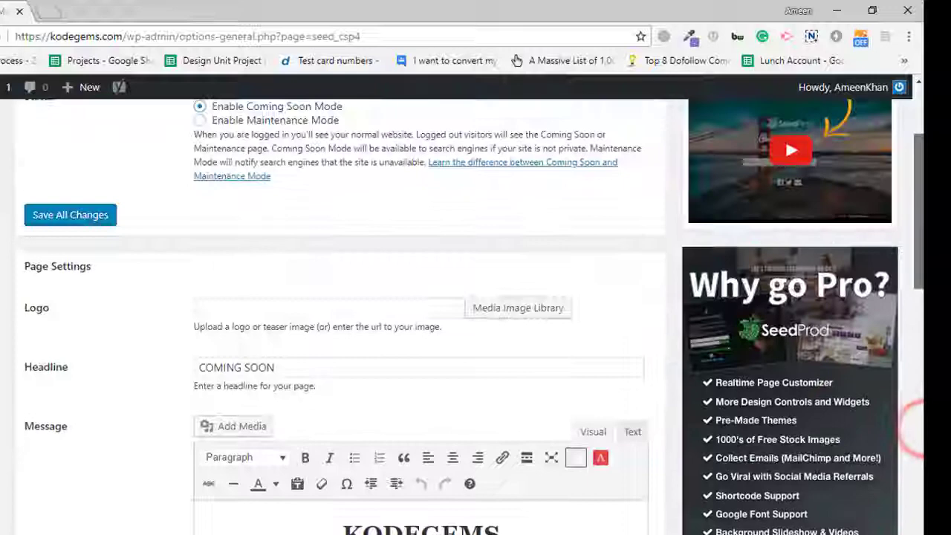
{"action": "scroll", "coordinate": [920, 428], "scroll_direction": "up", "scroll_amount": 2}
{"action": "scroll", "coordinate": [920, 427], "scroll_direction": "down", "scroll_amount": 9}
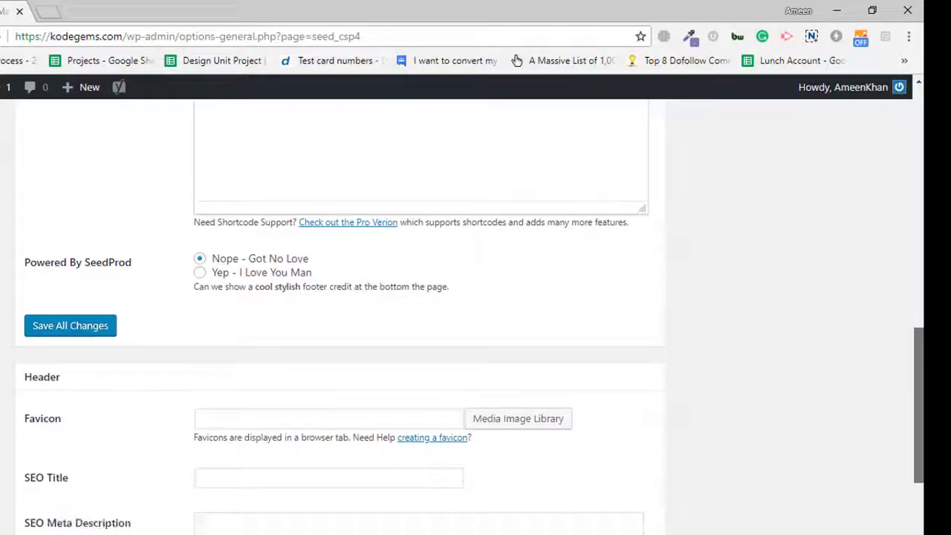
{"action": "scroll", "coordinate": [920, 427], "scroll_direction": "down", "scroll_amount": 3}
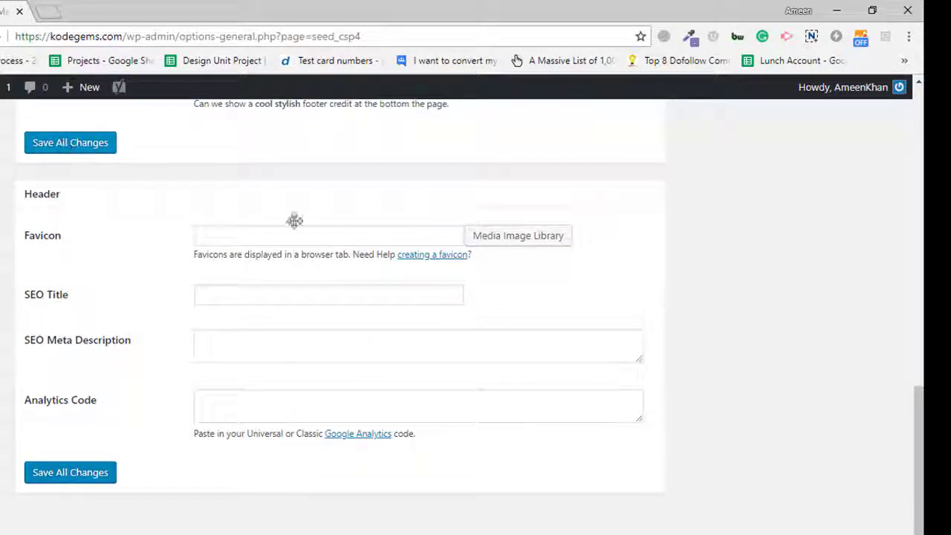
Save all changes to the coming soon page's content settings
{"action": "scroll", "coordinate": [920, 427], "scroll_direction": "up", "scroll_amount": 2}
{"action": "left_click", "coordinate": [90, 316]}
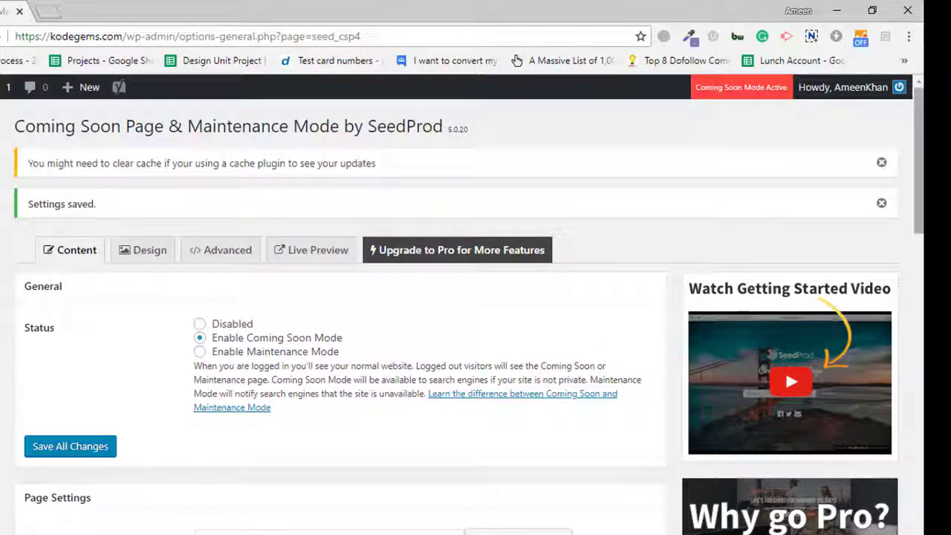
{"action": "left_click", "coordinate": [918, 165]}
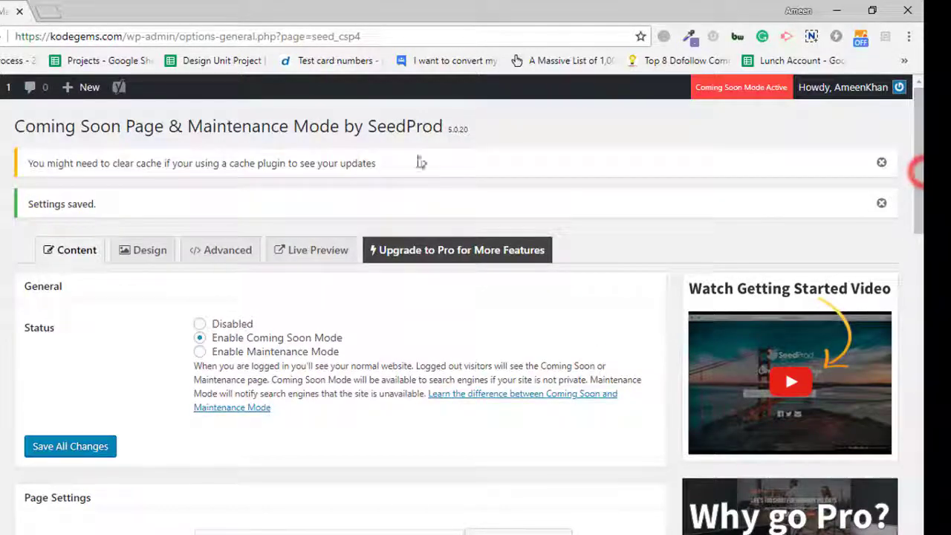
Examine the plugin's design settings for background, content width, text colors, font and custom CSS
{"action": "left_click", "coordinate": [138, 253]}
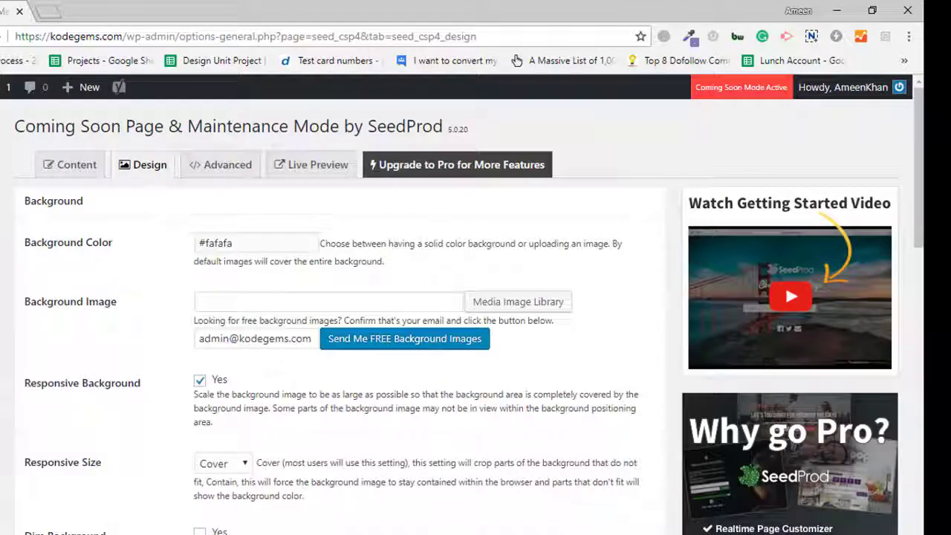
{"action": "left_click_drag", "start_coordinate": [918, 186], "coordinate": [923, 394]}
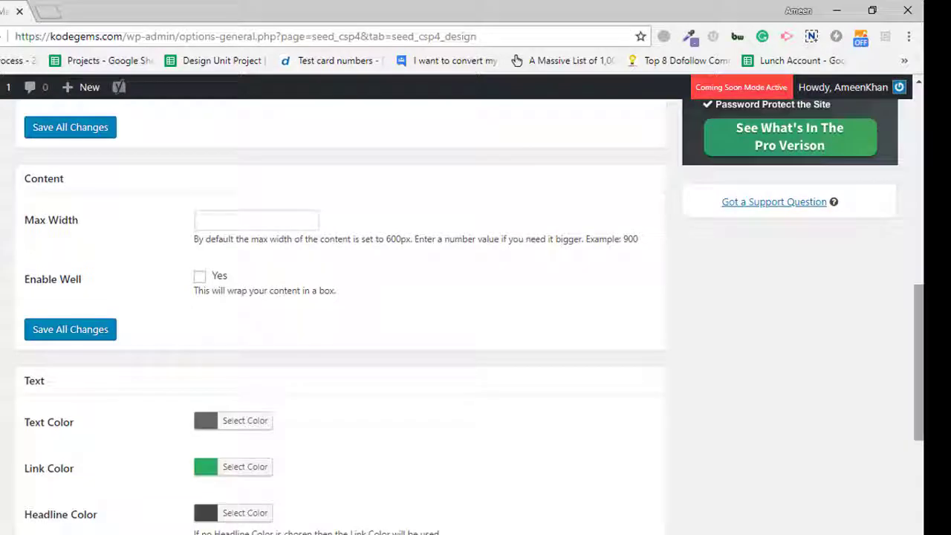
{"action": "left_click_drag", "start_coordinate": [921, 319], "coordinate": [922, 380]}
{"action": "scroll", "coordinate": [916, 320], "scroll_direction": "down", "scroll_amount": 2}
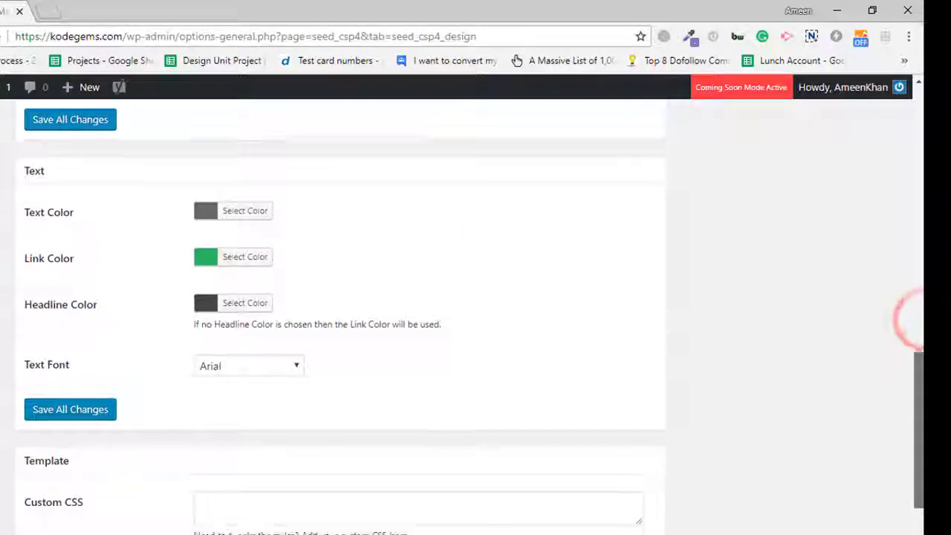
{"action": "scroll", "coordinate": [919, 450], "scroll_direction": "up", "scroll_amount": 5}
{"action": "scroll", "coordinate": [919, 450], "scroll_direction": "up", "scroll_amount": 8}
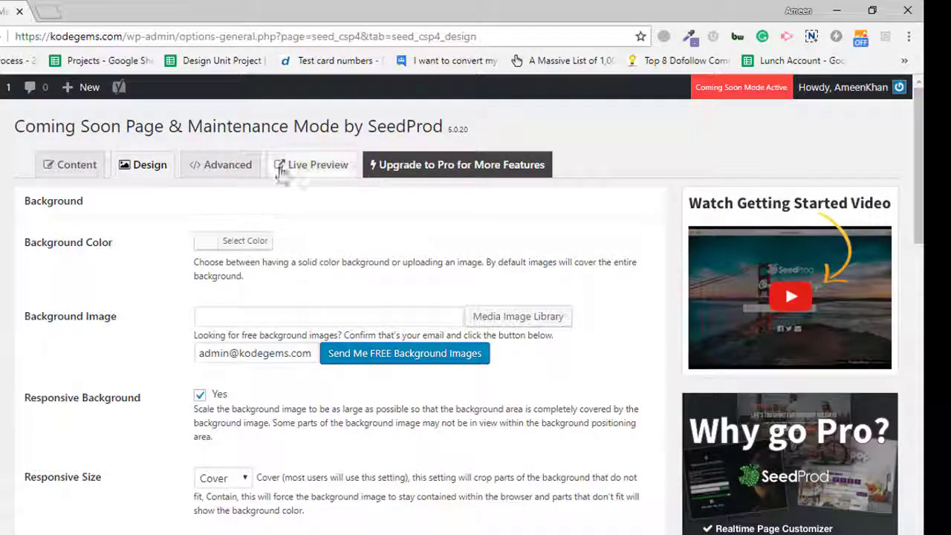
Examine the plugin's advanced settings for excluded URLs, header and footer scripts, custom HTML and appended HTML
{"action": "left_click", "coordinate": [207, 169]}
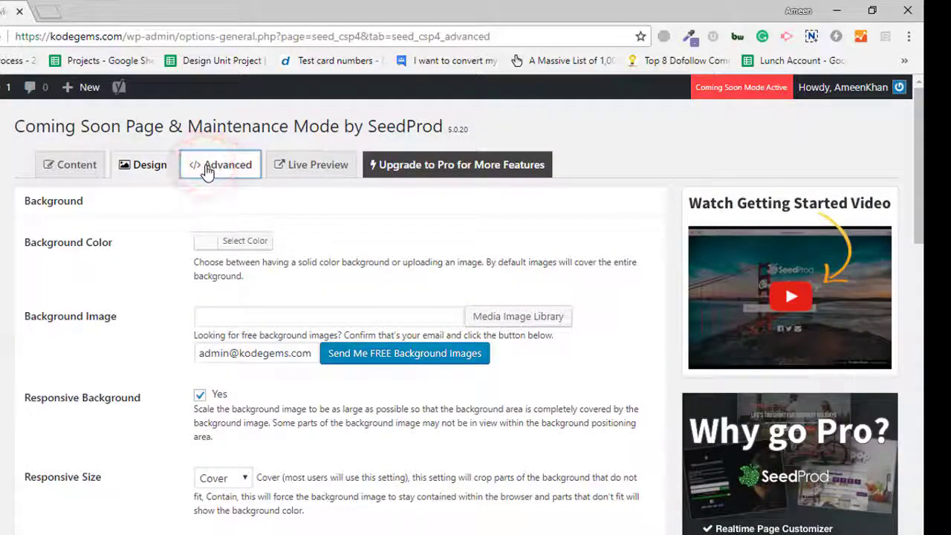
{"action": "scroll", "coordinate": [921, 174], "scroll_direction": "down", "scroll_amount": 5}
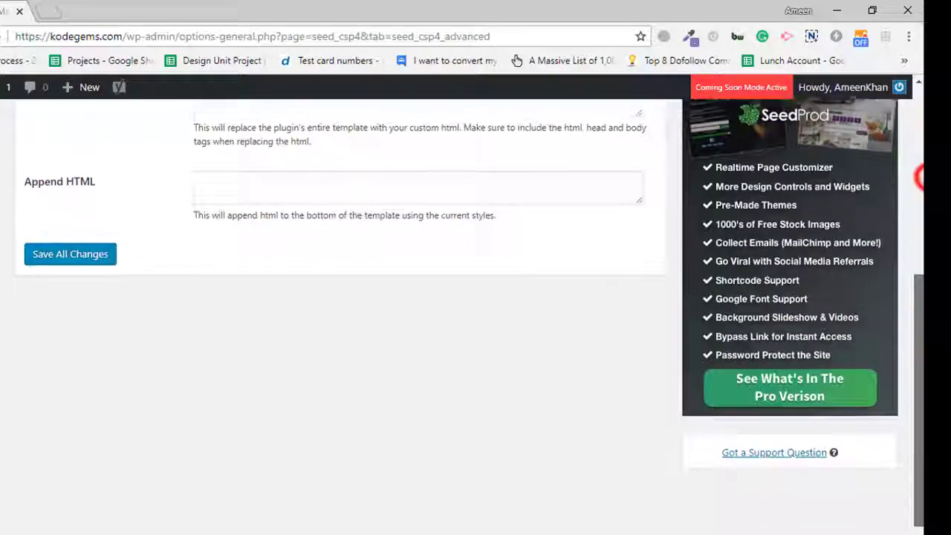
{"action": "scroll", "coordinate": [919, 181], "scroll_direction": "up", "scroll_amount": 5}
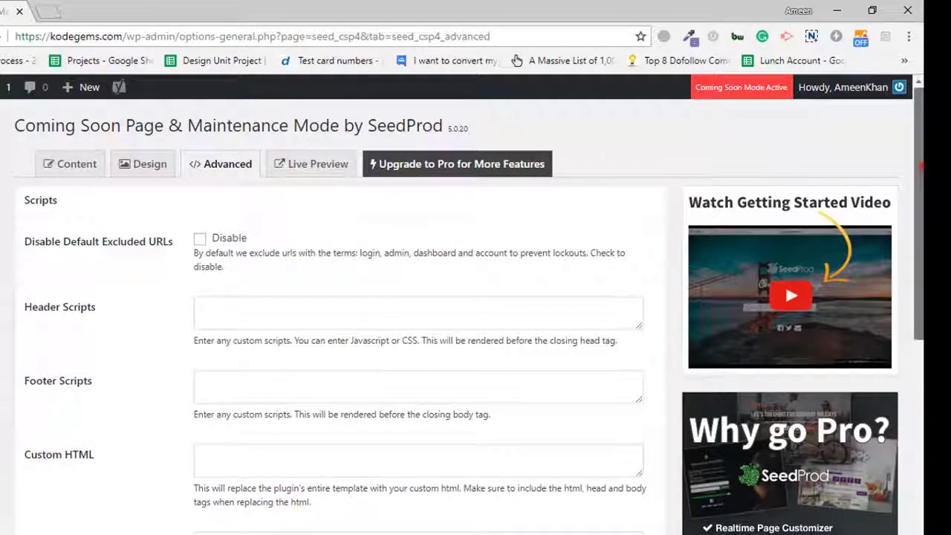
{"action": "scroll", "coordinate": [916, 206], "scroll_direction": "down", "scroll_amount": 5}
{"action": "scroll", "coordinate": [917, 206], "scroll_direction": "up", "scroll_amount": 5}
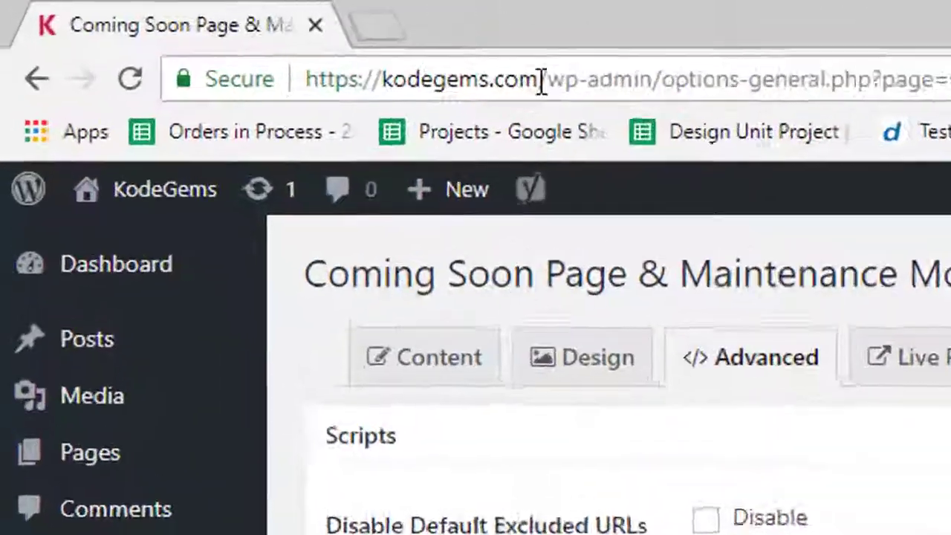
{"action": "left_click", "coordinate": [198, 36]}
{"action": "left_click_drag", "start_coordinate": [594, 88], "coordinate": [334, 85]}
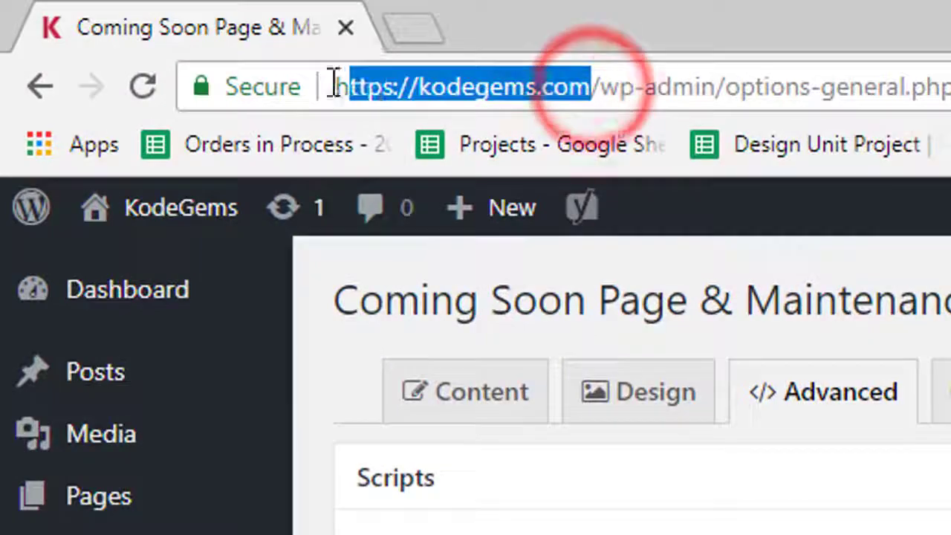
{"action": "right_click", "coordinate": [474, 107]}
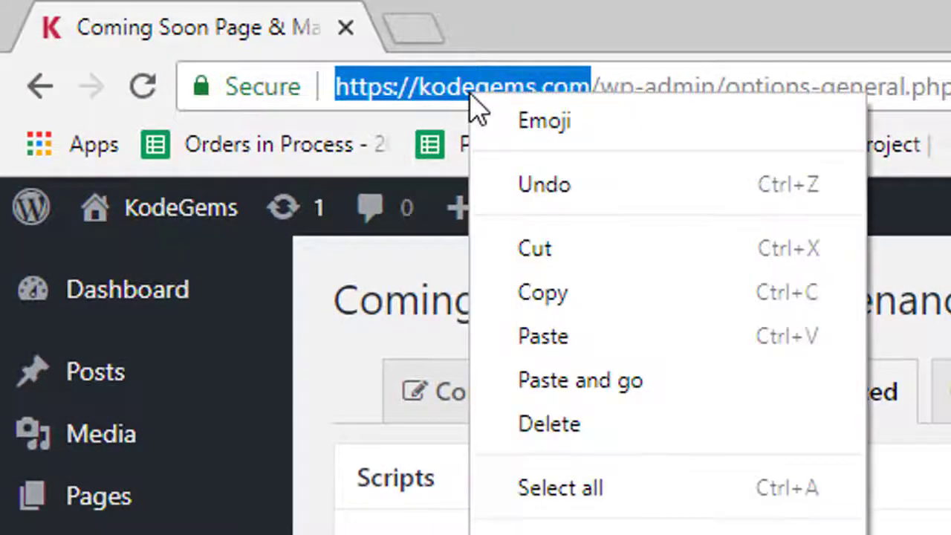
{"action": "left_click", "coordinate": [616, 308]}
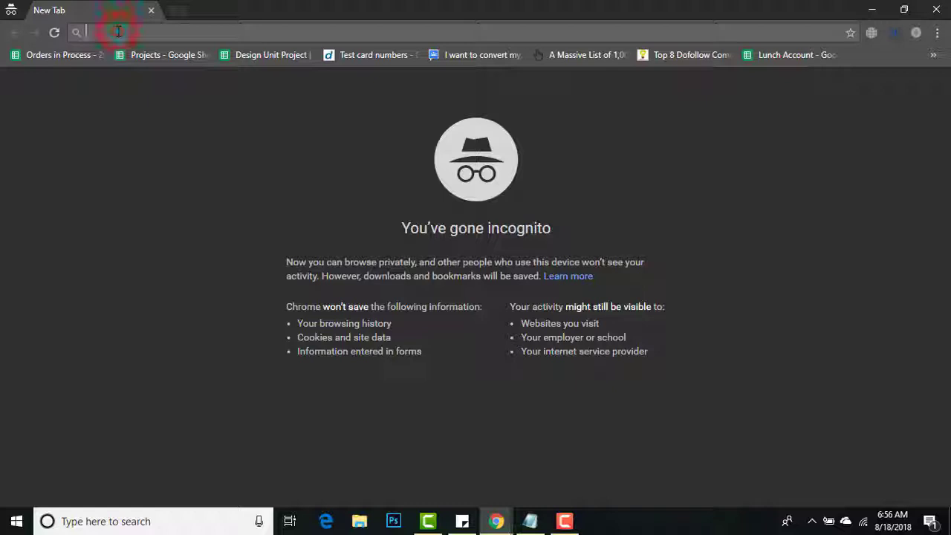
{"action": "key", "text": "ctrl+v"}
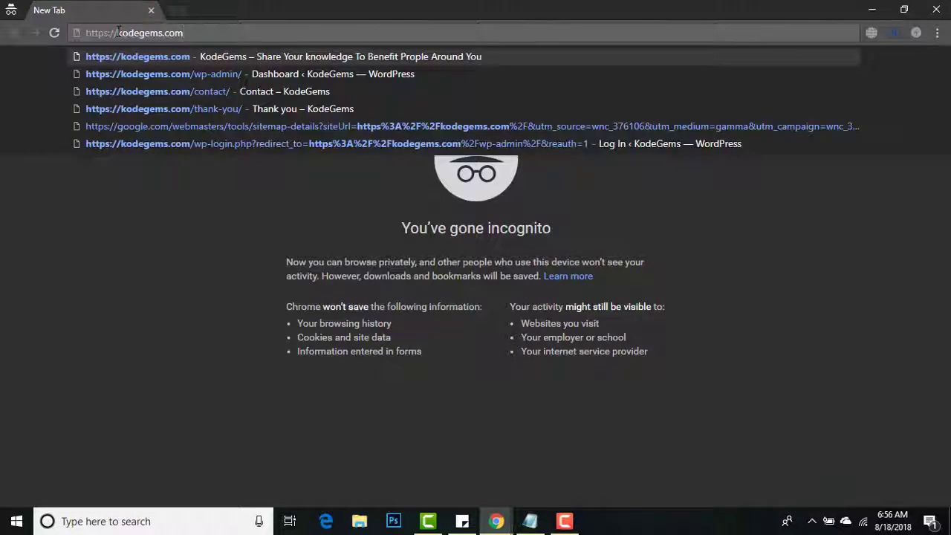
{"action": "key", "text": "Return"}
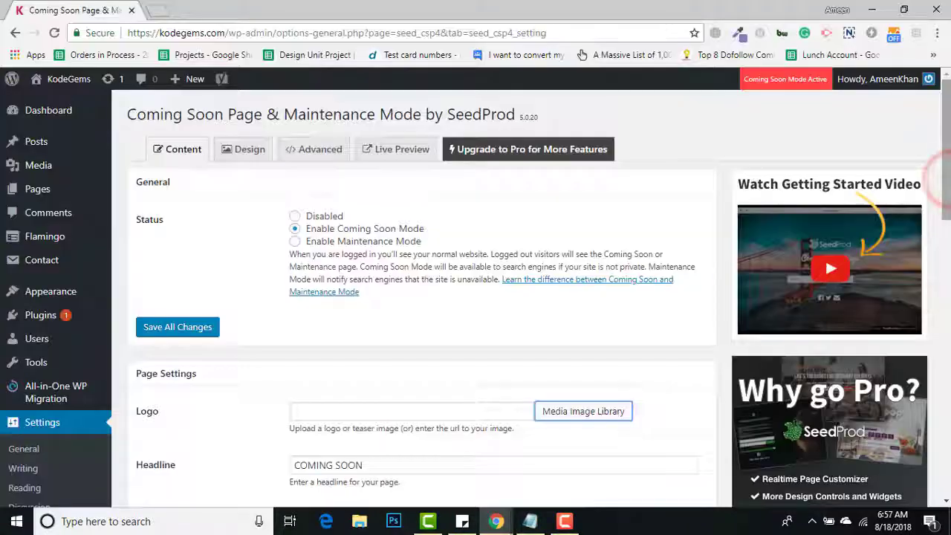
{"action": "scroll", "coordinate": [936, 171], "scroll_direction": "down", "scroll_amount": 8}
{"action": "mouse_move", "coordinate": [945, 104]}
{"action": "left_mouse_down"}
{"action": "mouse_move", "coordinate": [948, 331]}
{"action": "mouse_move", "coordinate": [948, 106]}
{"action": "left_mouse_up"}
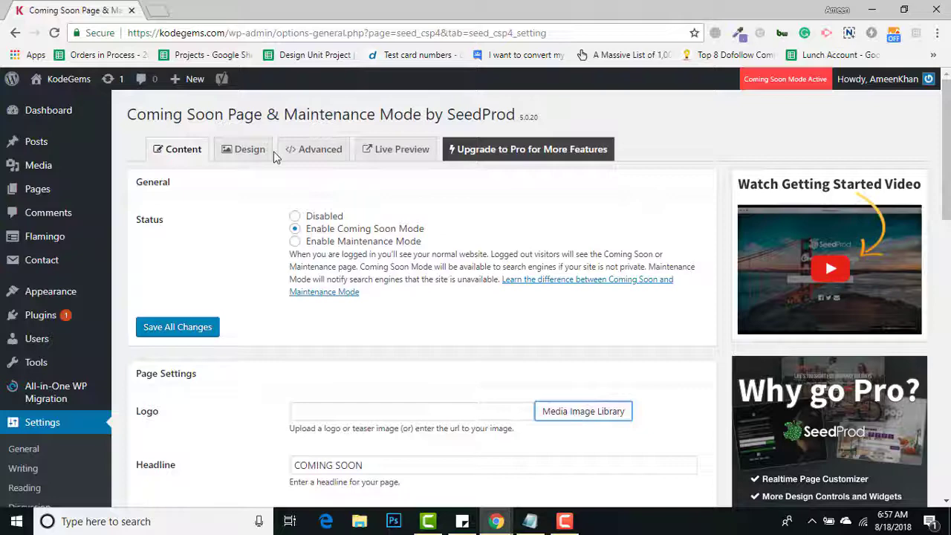
Open the plugin's design settings, and sample the red background color #C62641 from the KodeGems homepage with the page color picker
{"action": "left_click", "coordinate": [248, 151]}
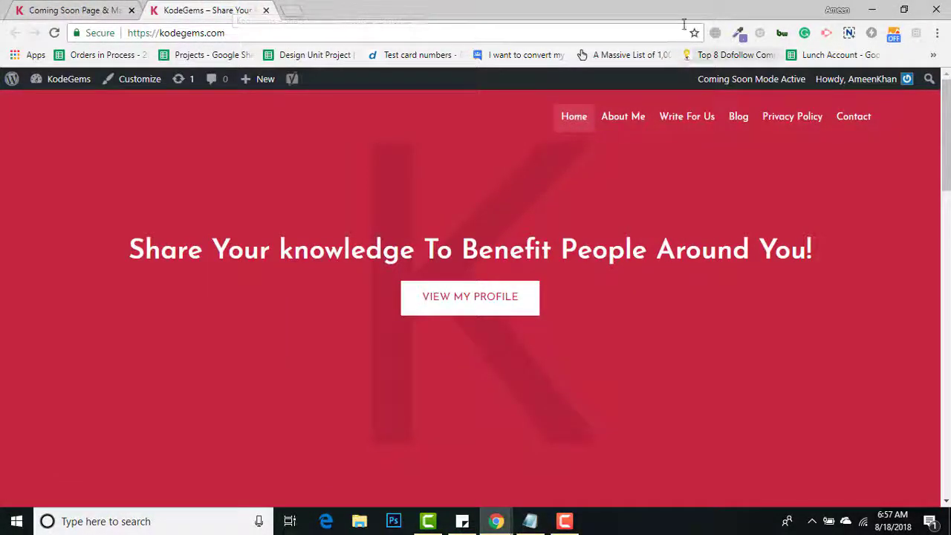
{"action": "left_click", "coordinate": [740, 34]}
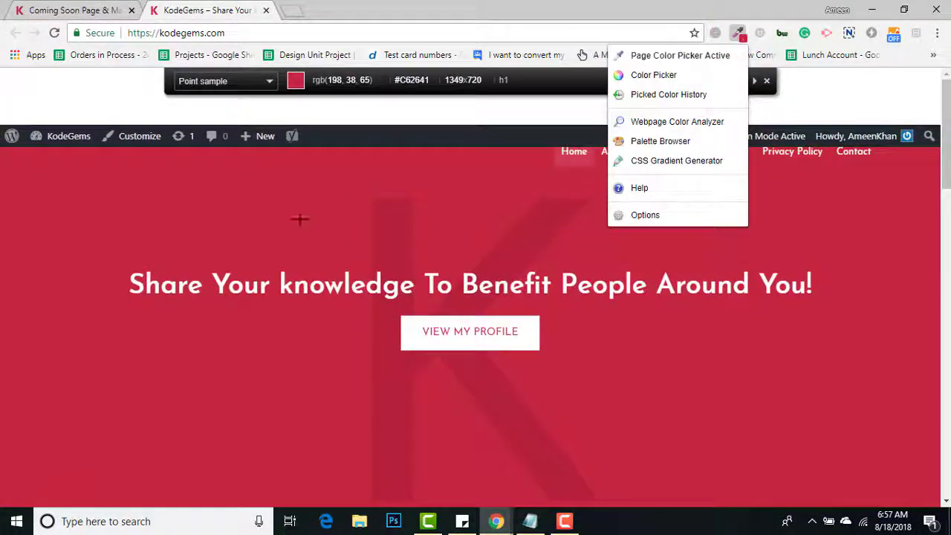
{"action": "left_click", "coordinate": [142, 212]}
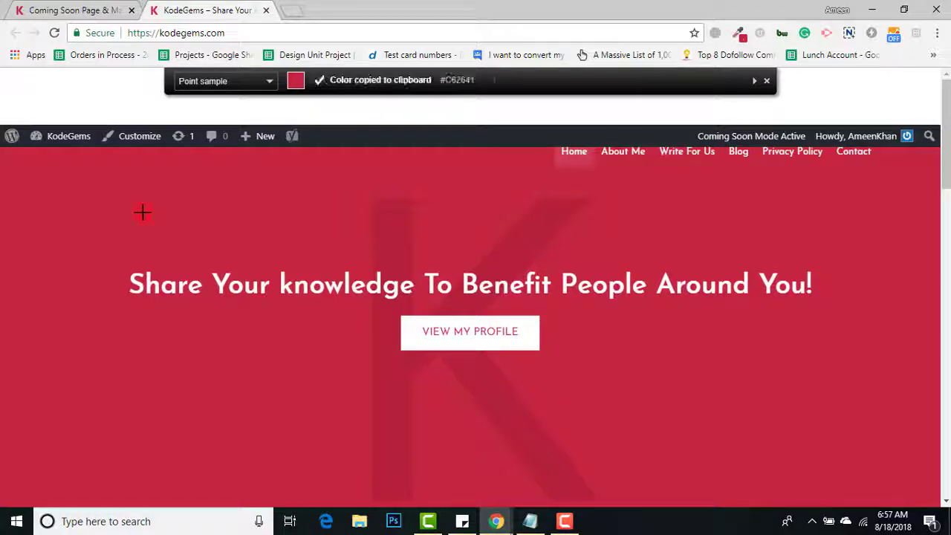
Set the coming soon page's background color to the copied value #c62641 in the plugin's design settings
{"action": "left_click", "coordinate": [110, 7]}
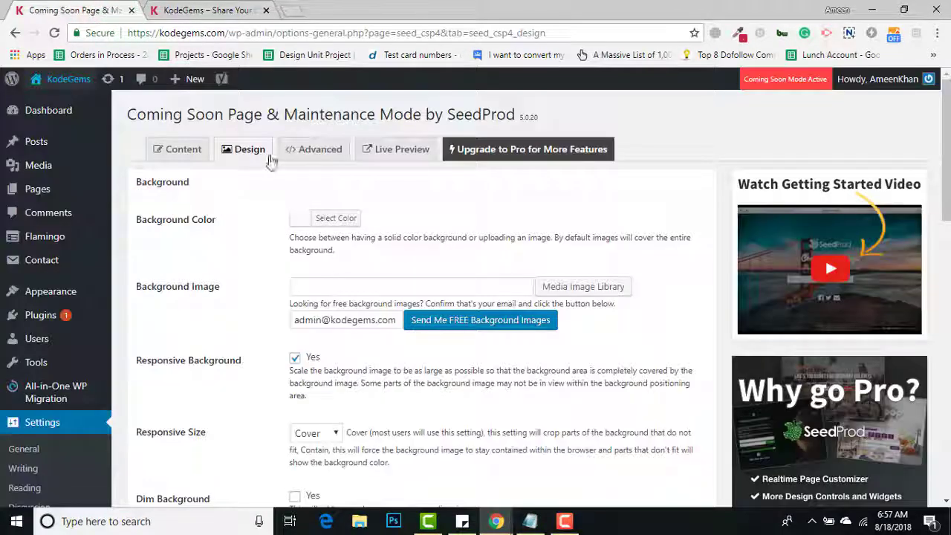
{"action": "left_click", "coordinate": [300, 218]}
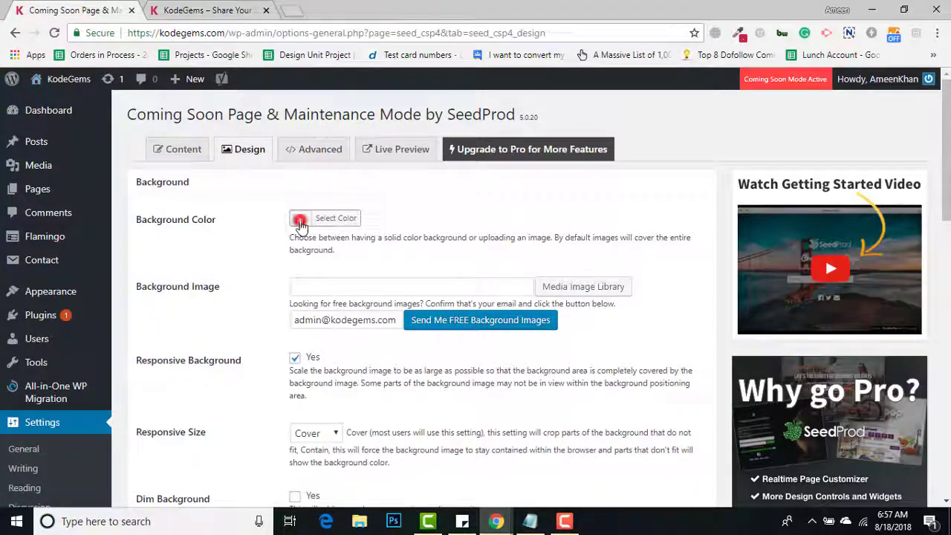
{"action": "triple_click", "coordinate": [394, 219]}
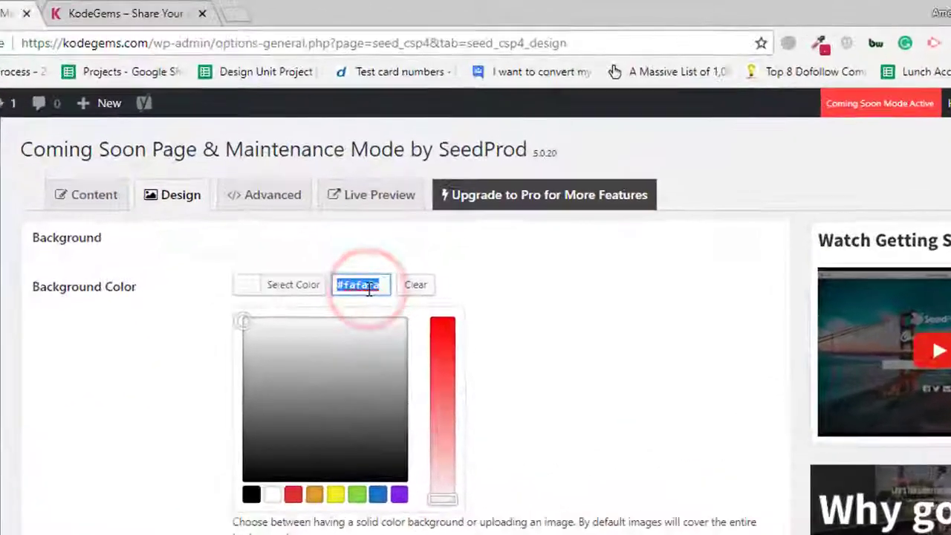
{"action": "key", "text": "ctrl+v"}
{"action": "left_click", "coordinate": [520, 322]}
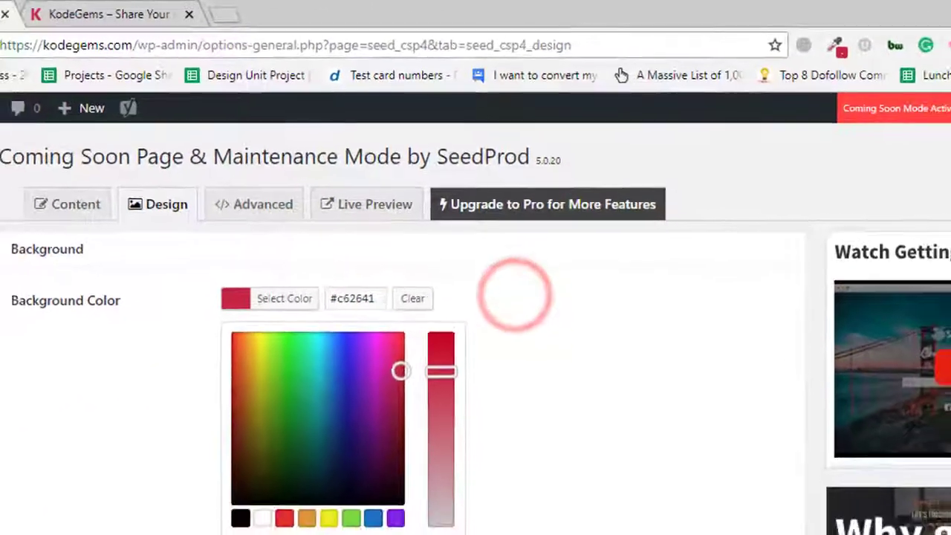
Set the text color of the coming soon page to white (#ffffff)
{"action": "scroll", "coordinate": [521, 322], "scroll_direction": "down", "scroll_amount": 5}
{"action": "left_click_drag", "start_coordinate": [942, 137], "coordinate": [942, 258]}
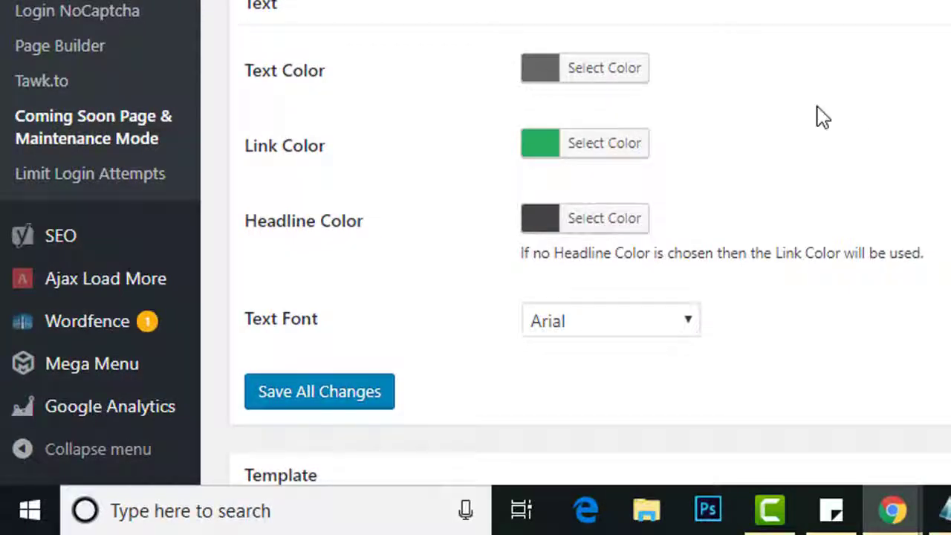
{"action": "left_click", "coordinate": [541, 74]}
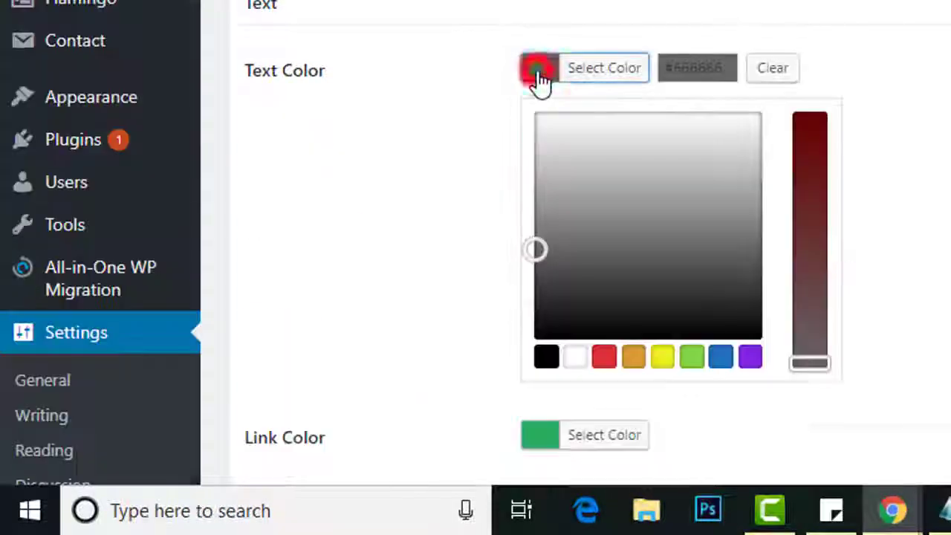
{"action": "left_click", "coordinate": [574, 357]}
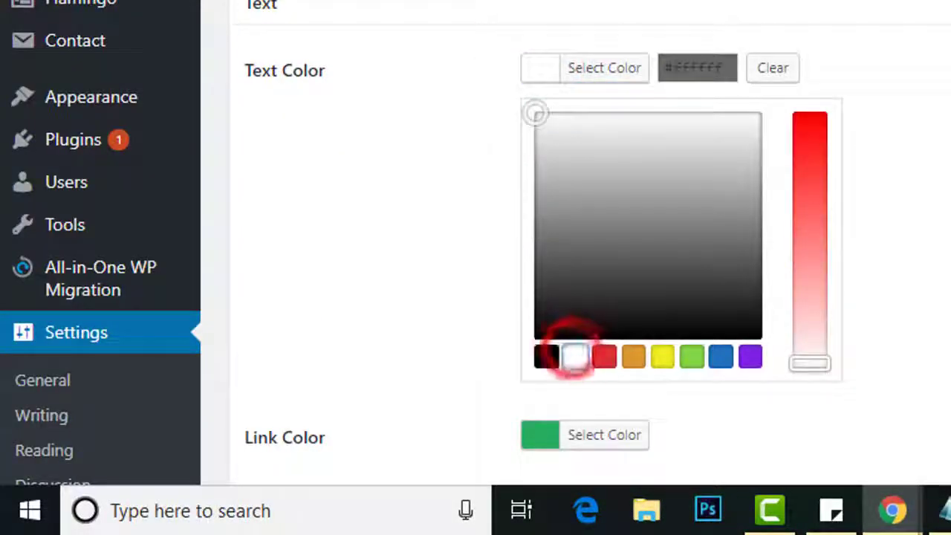
Set the headline color to white and save all changes to the design settings
{"action": "scroll", "coordinate": [576, 268], "scroll_direction": "down", "scroll_amount": 4}
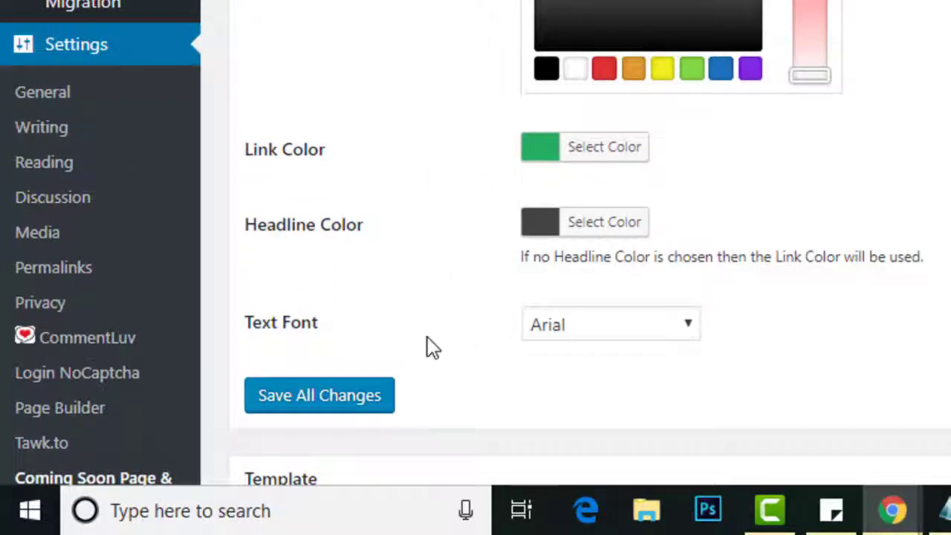
{"action": "left_click", "coordinate": [545, 225]}
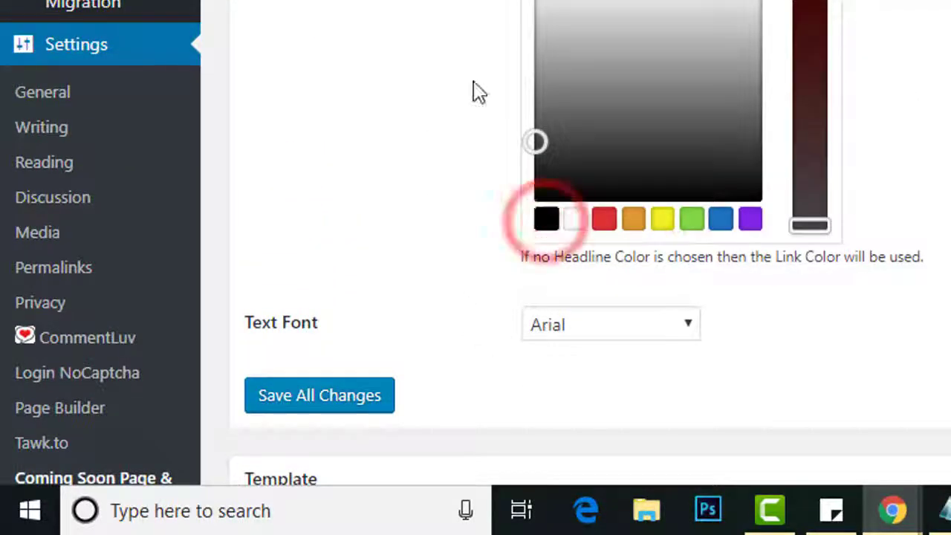
{"action": "left_click", "coordinate": [575, 218]}
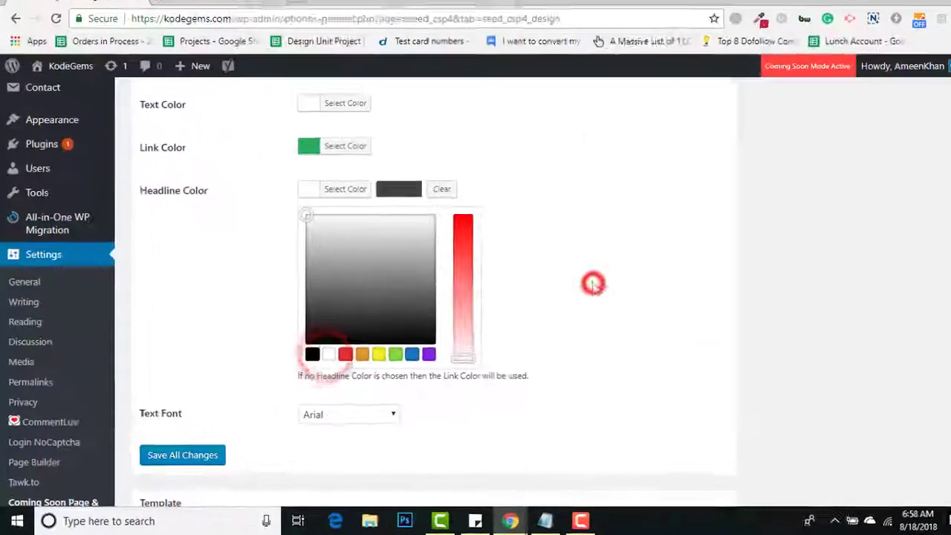
{"action": "scroll", "coordinate": [576, 290], "scroll_direction": "down", "scroll_amount": 2}
{"action": "left_click", "coordinate": [196, 311]}
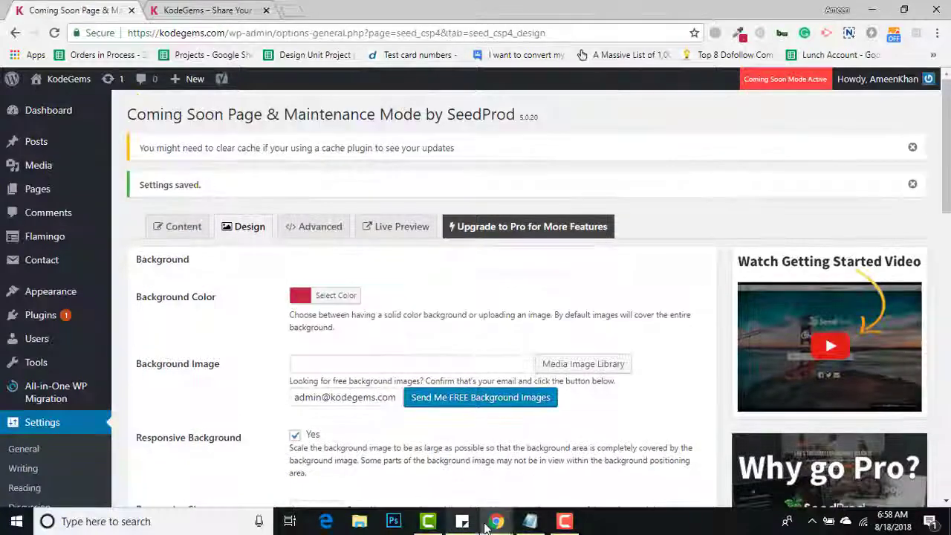
{"action": "mouse_move", "coordinate": [496, 523]}
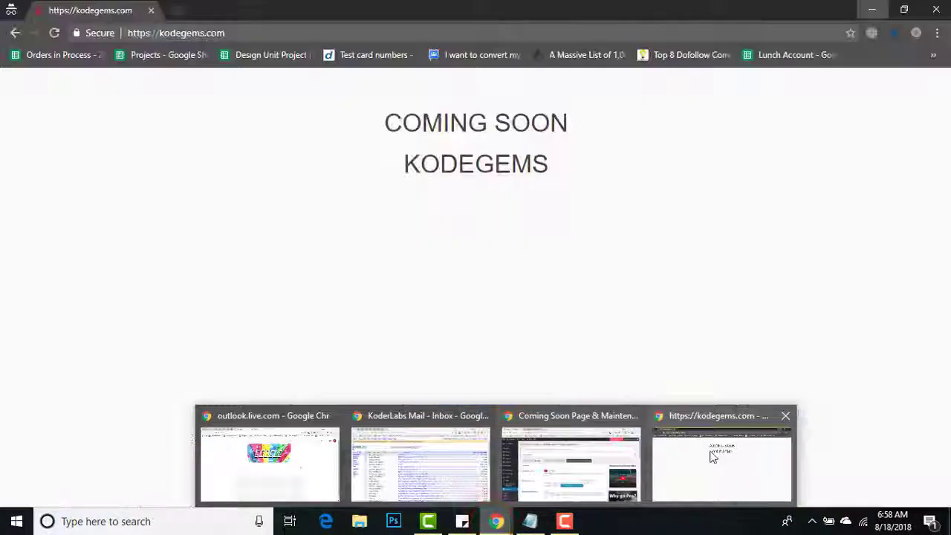
{"action": "left_click", "coordinate": [709, 455]}
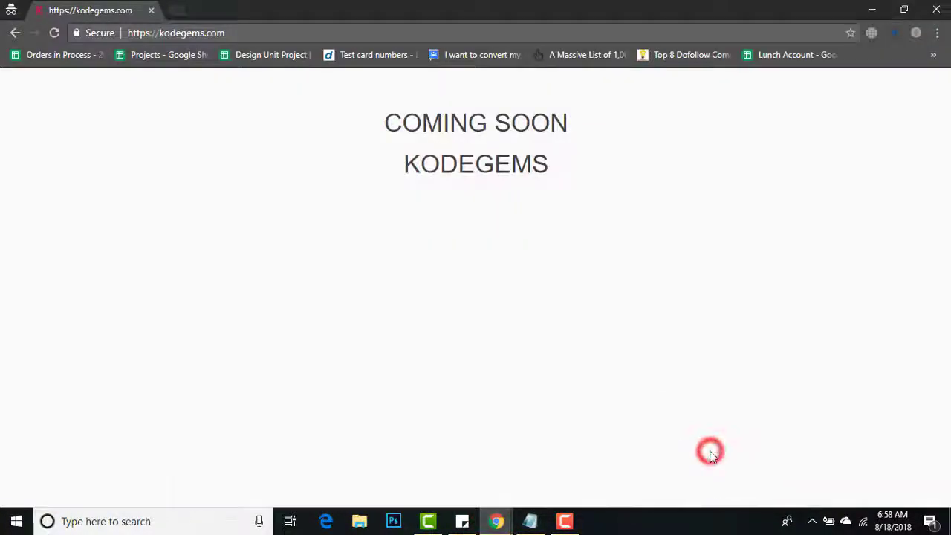
{"action": "left_click", "coordinate": [55, 34]}
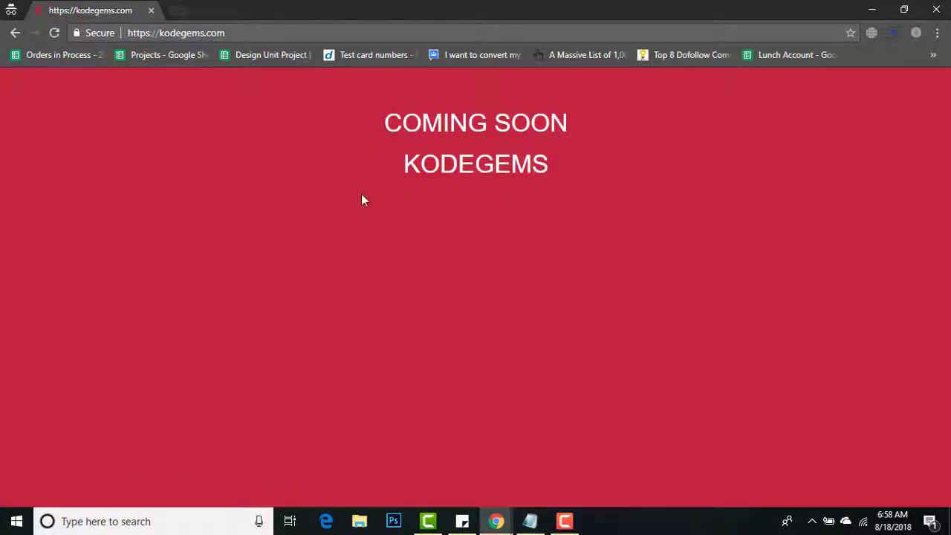
{"action": "left_click", "coordinate": [871, 15]}
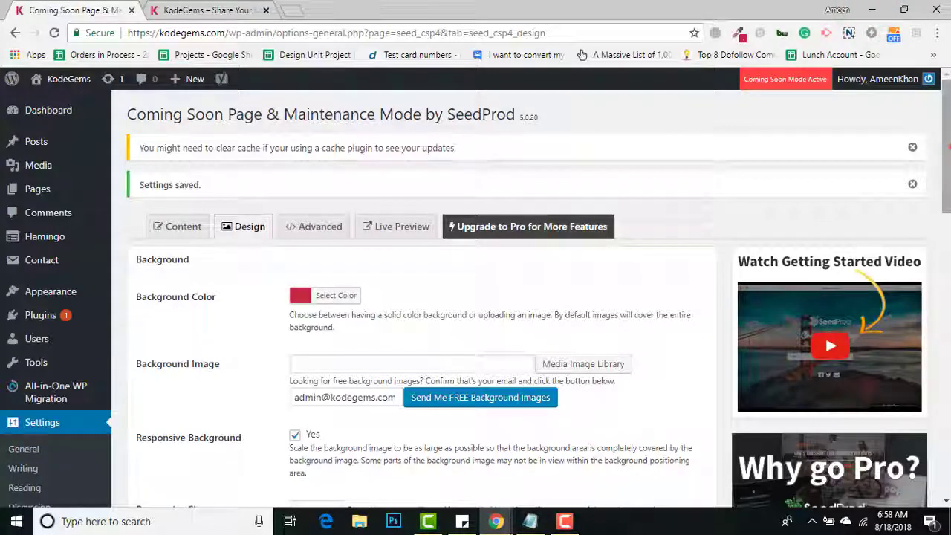
{"action": "scroll", "coordinate": [945, 147], "scroll_direction": "down", "scroll_amount": 4}
{"action": "scroll", "coordinate": [940, 153], "scroll_direction": "up", "scroll_amount": 5}
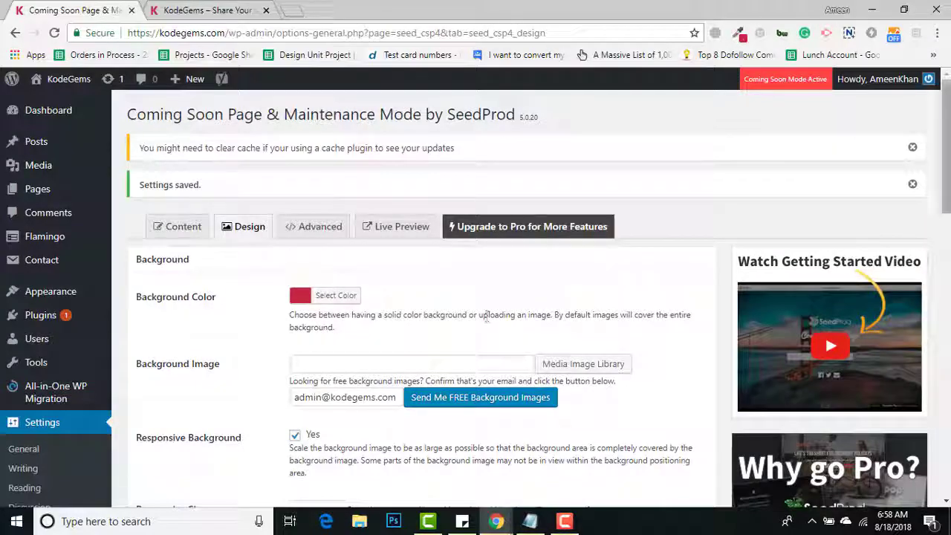
{"action": "left_click_drag", "start_coordinate": [945, 182], "coordinate": [946, 97]}
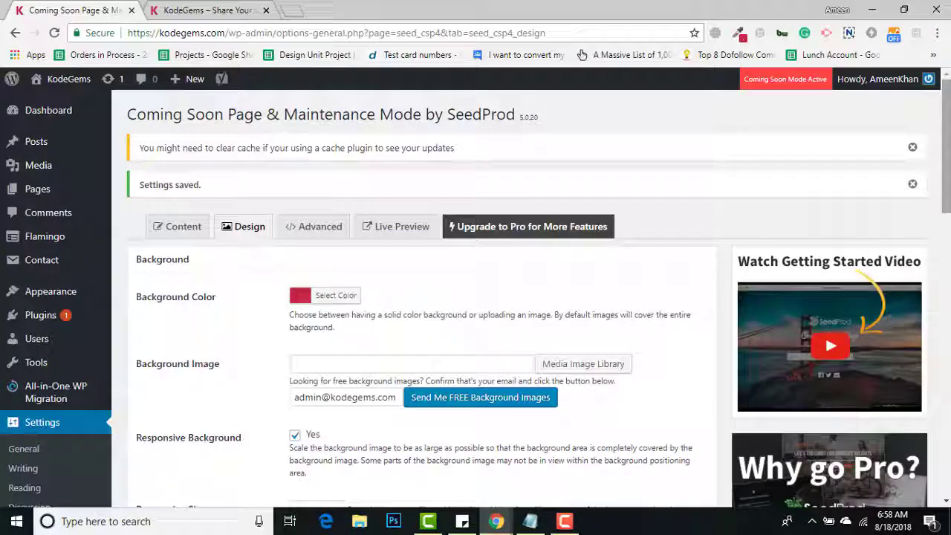